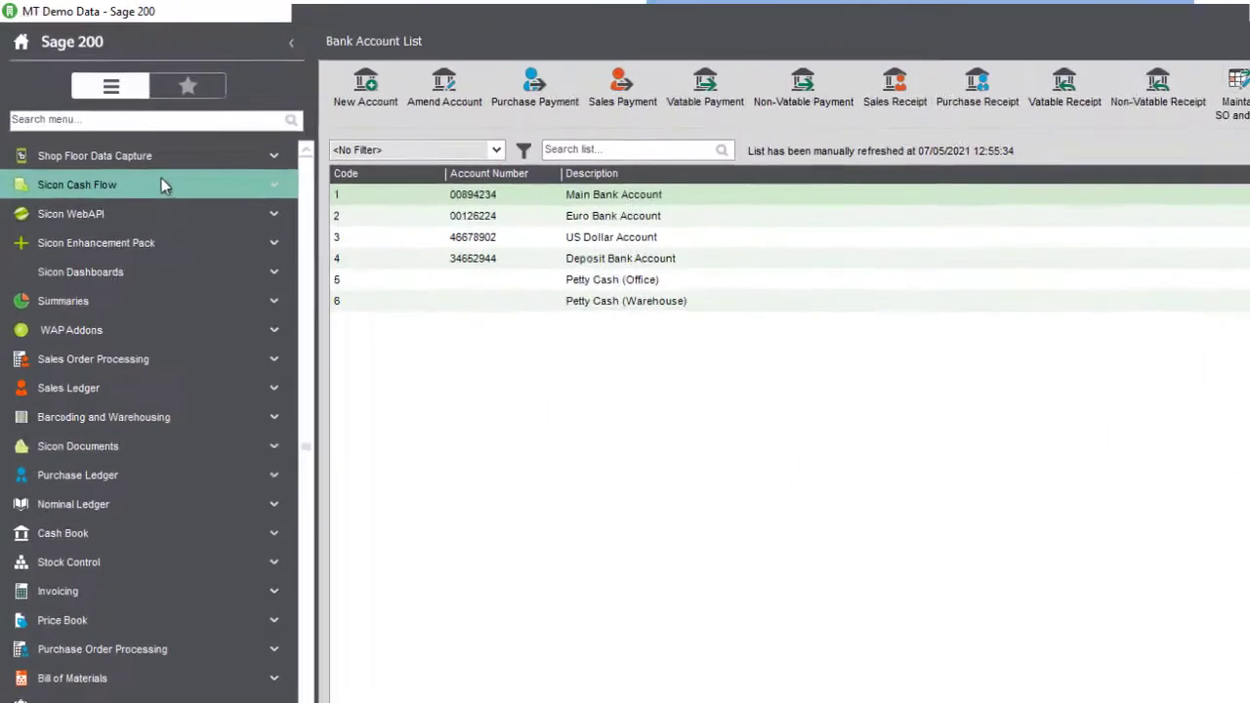
# Open the Sicon Cash Flow settings and load the MT Cash Flow Set.
pyautogui.click(93, 124)
pyautogui.click(99, 277)
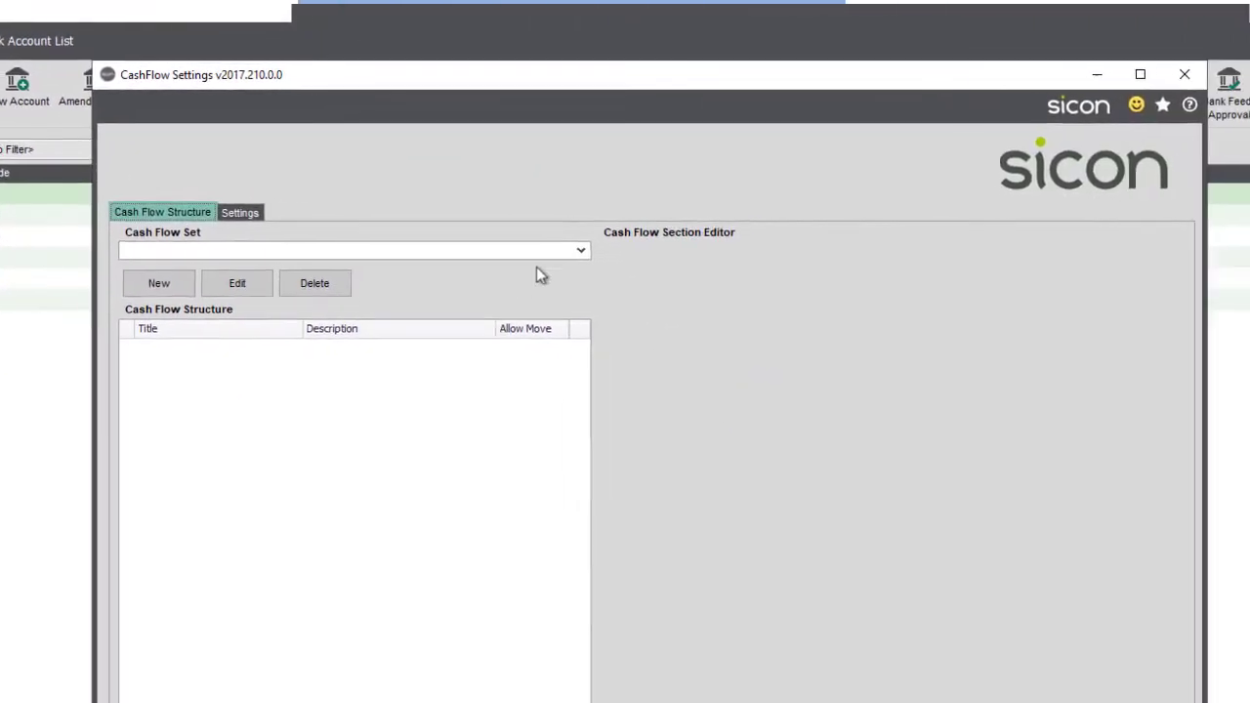
pyautogui.click(577, 248)
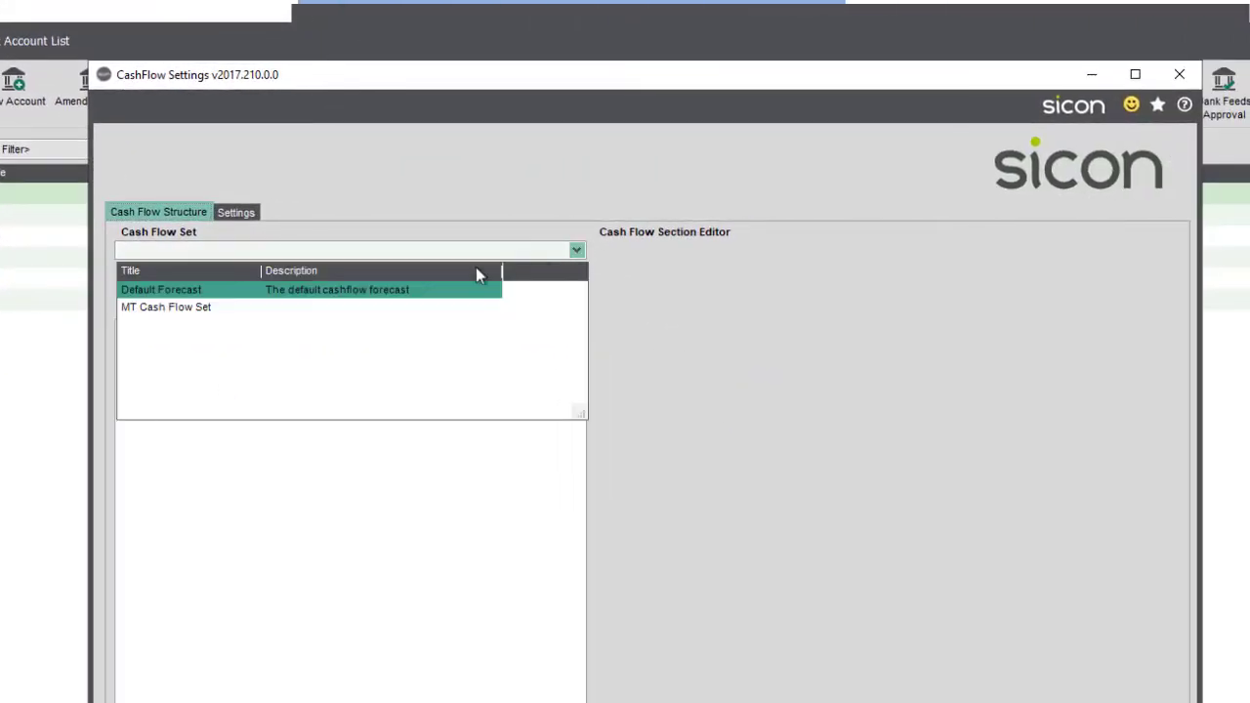
pyautogui.click(262, 309)
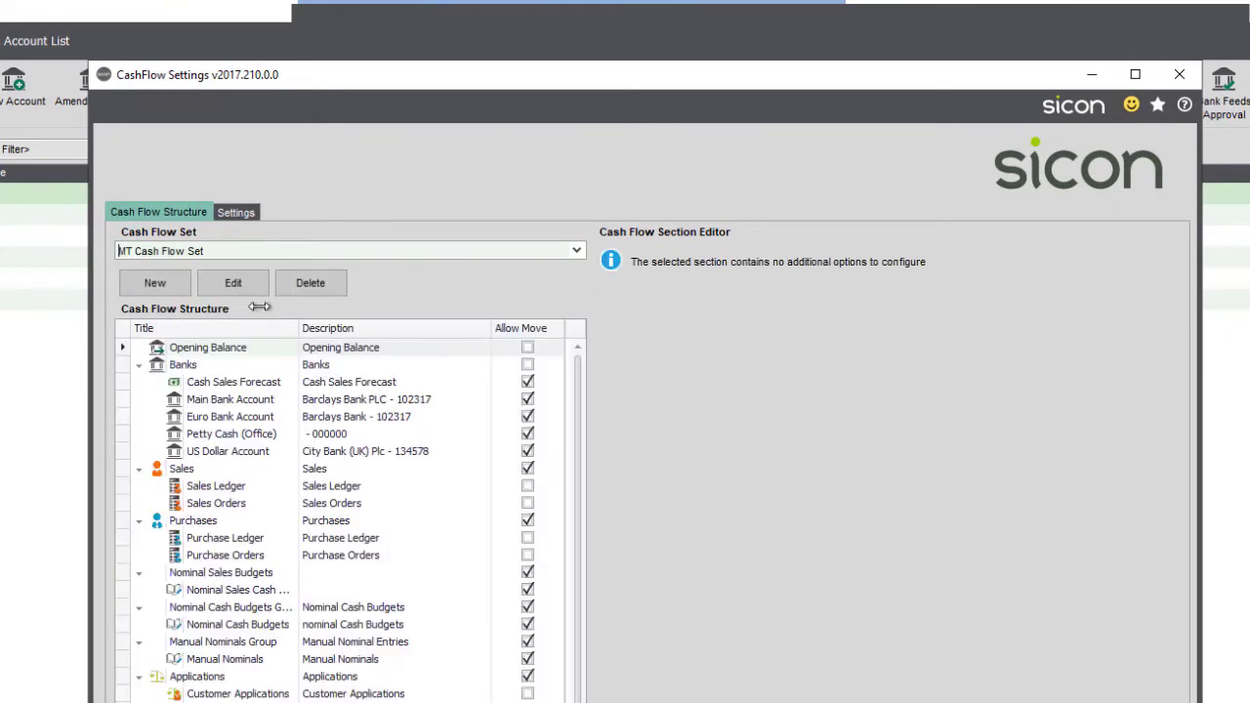
# Add a new bank section under Banks linked to the Deposit Bank Account, accepting the title update.
pyautogui.click(125, 364)
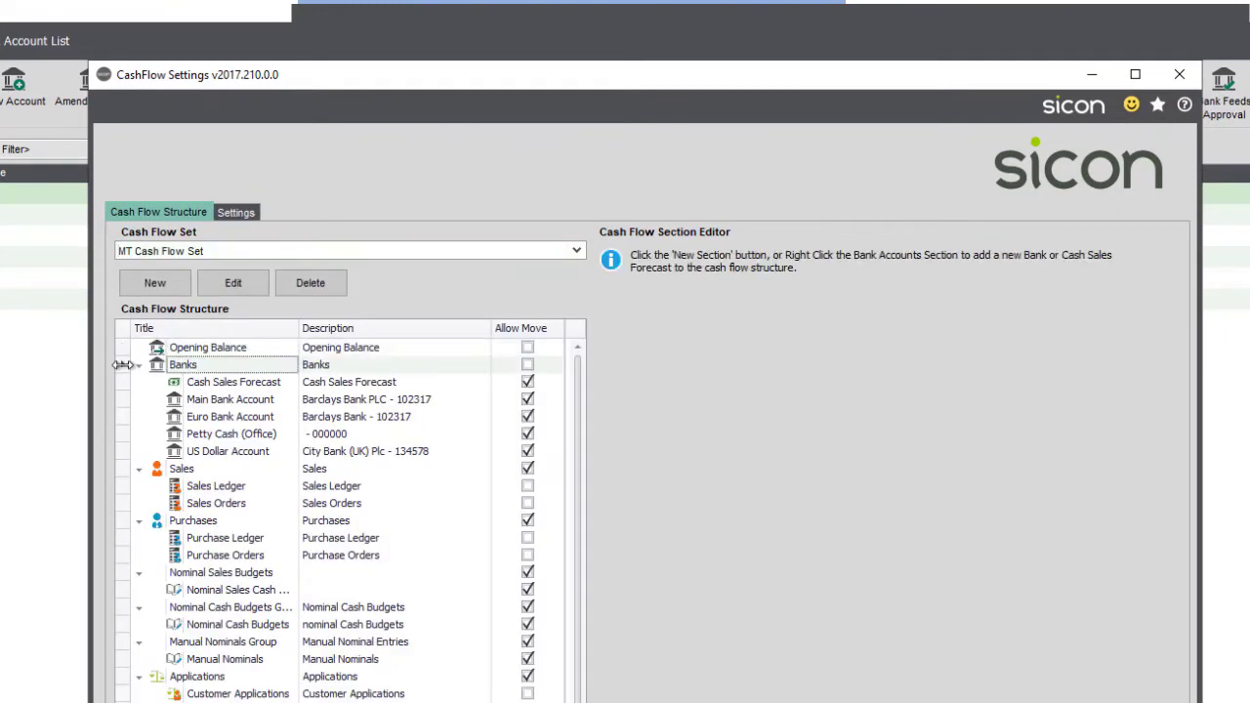
pyautogui.rightClick(123, 364)
pyautogui.moveTo(202, 425)
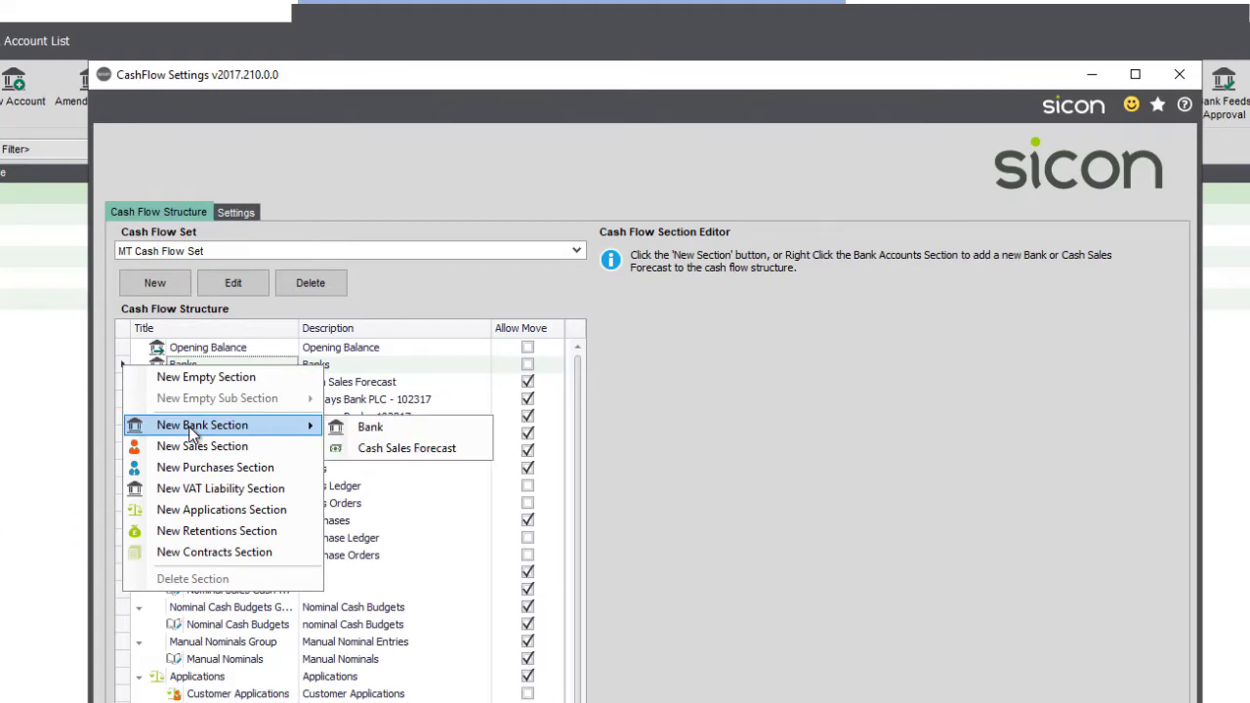
pyautogui.click(371, 430)
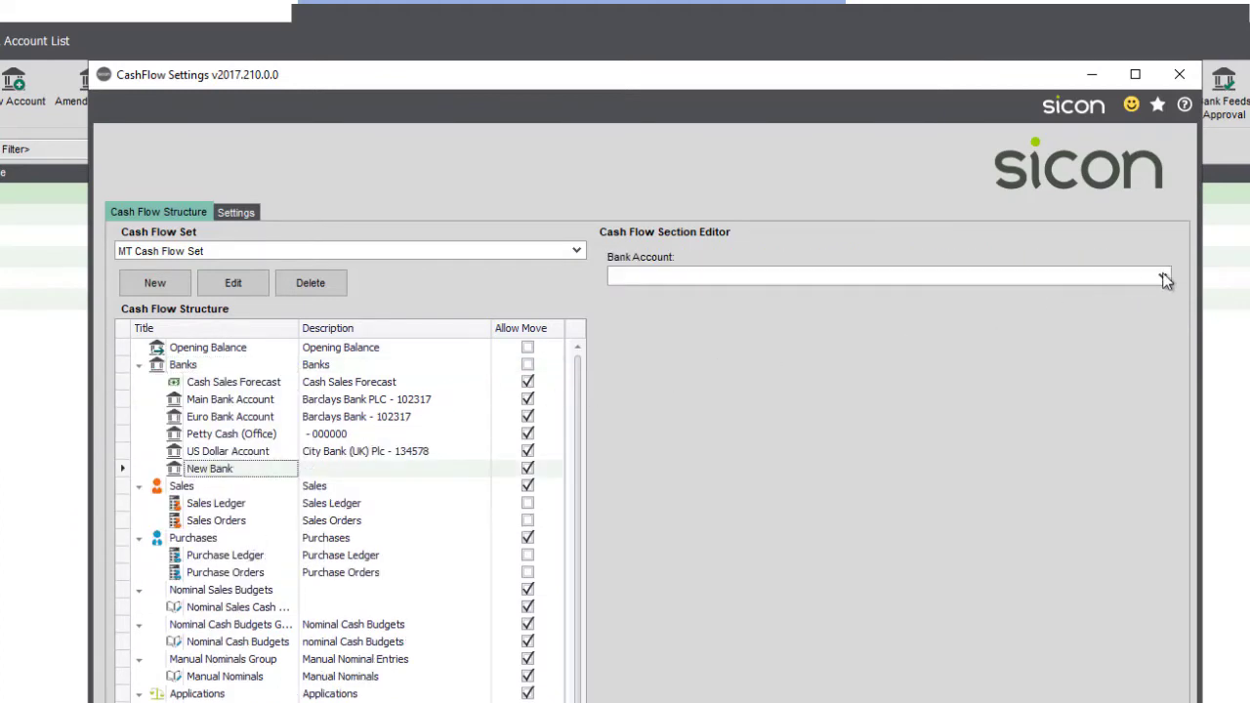
pyautogui.click(1164, 279)
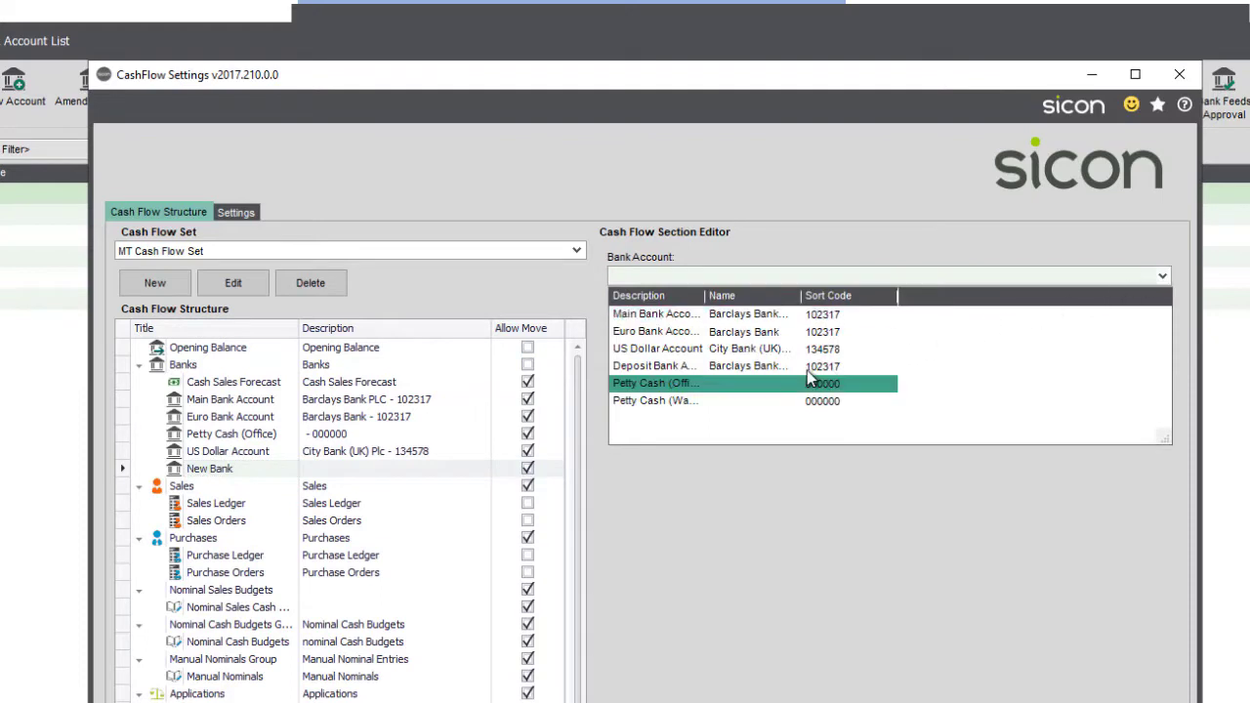
pyautogui.click(809, 378)
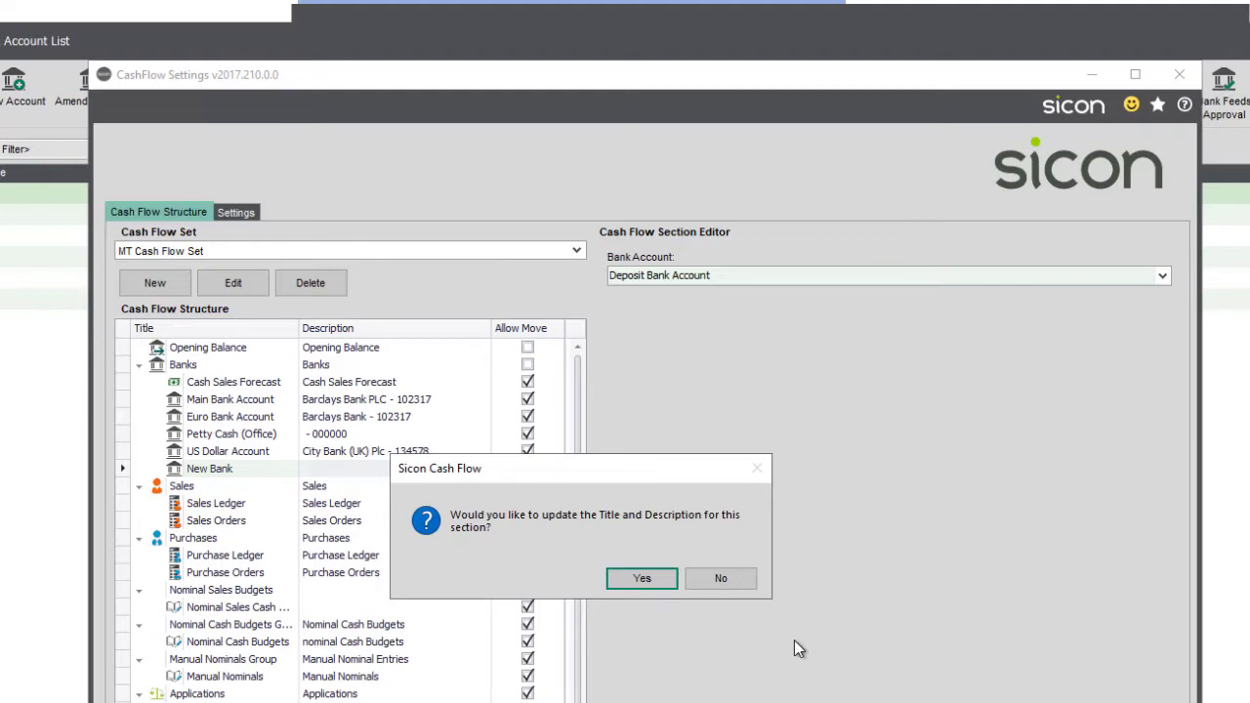
pyautogui.click(655, 584)
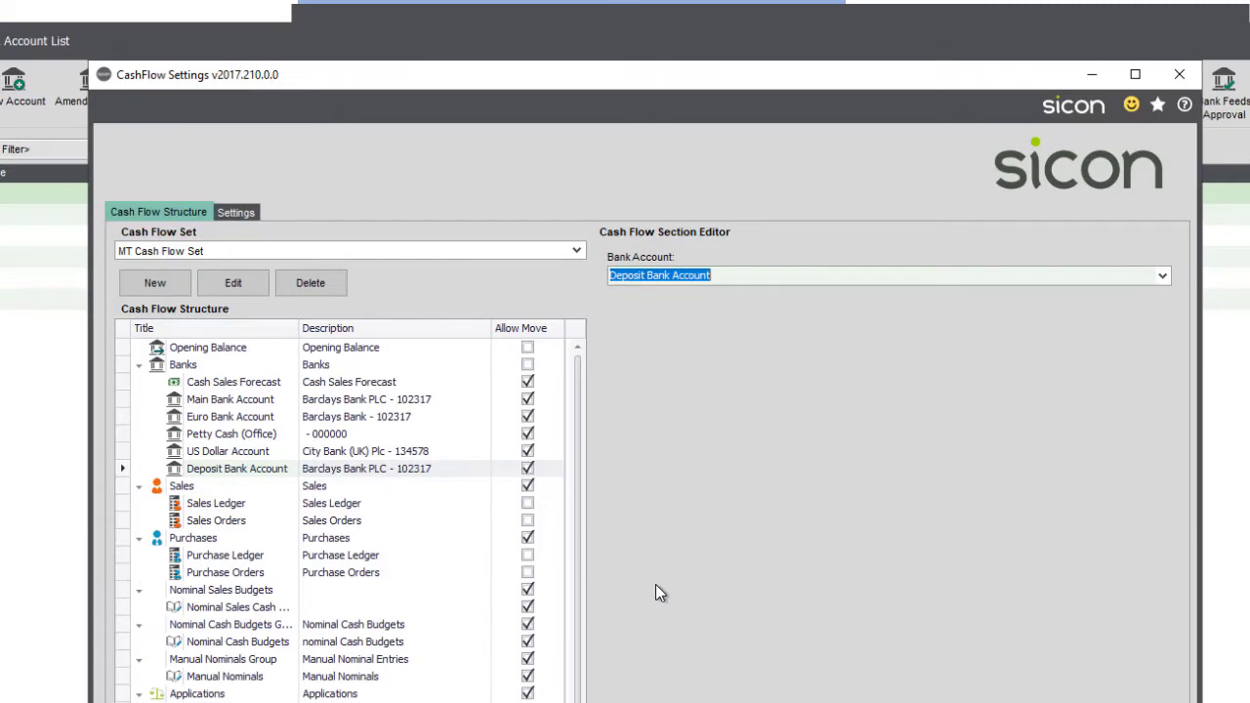
pyautogui.click(223, 436)
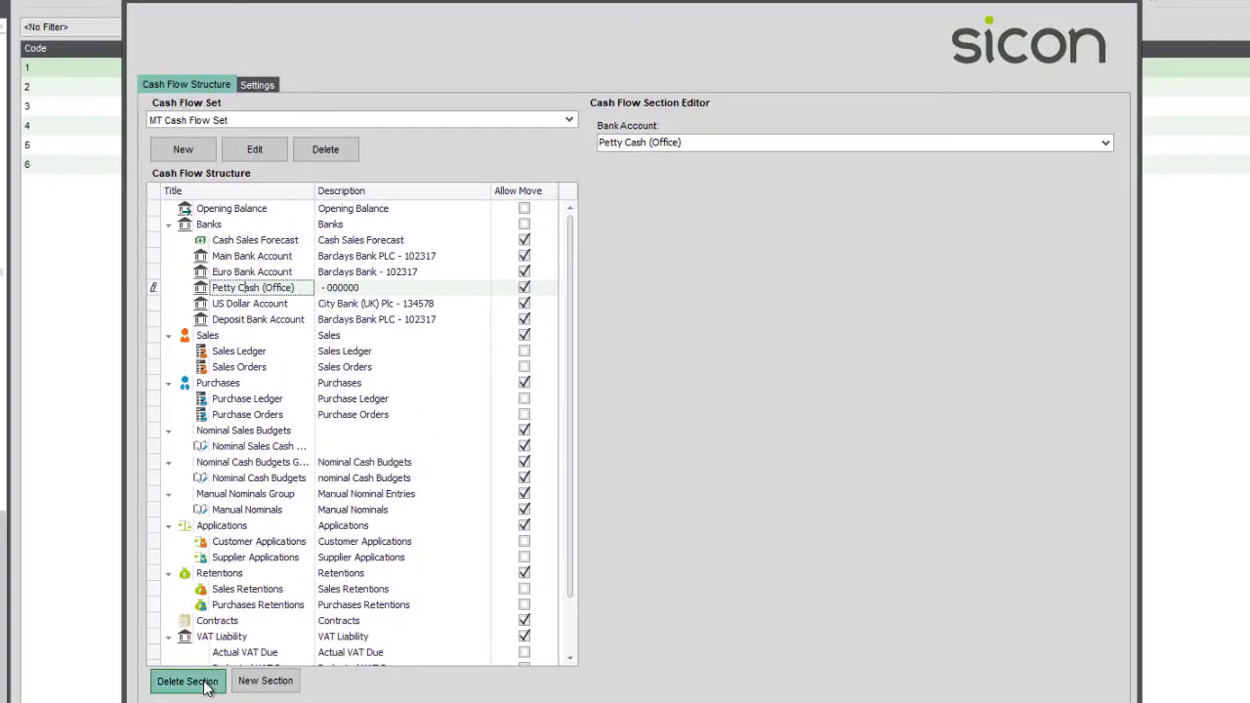
# Delete the Petty Cash (Office) section and save the MT Cash Flow Set structure.
pyautogui.click(208, 684)
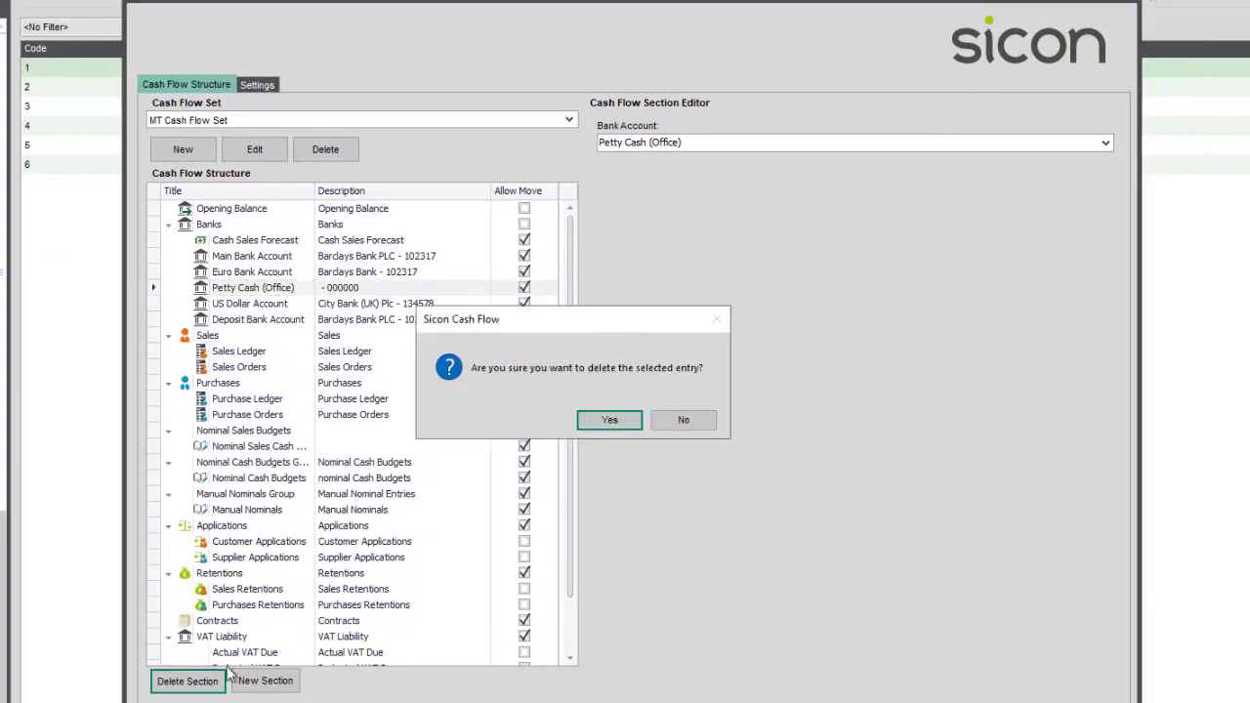
pyautogui.click(616, 418)
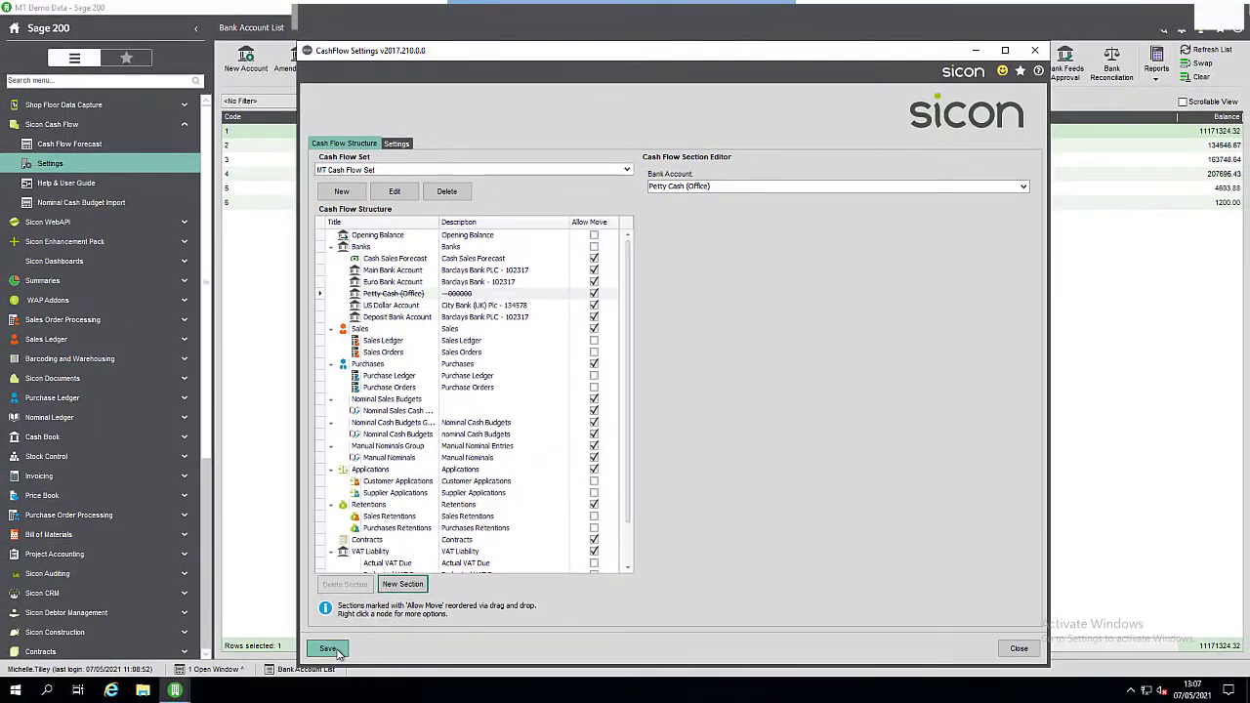
pyautogui.click(337, 650)
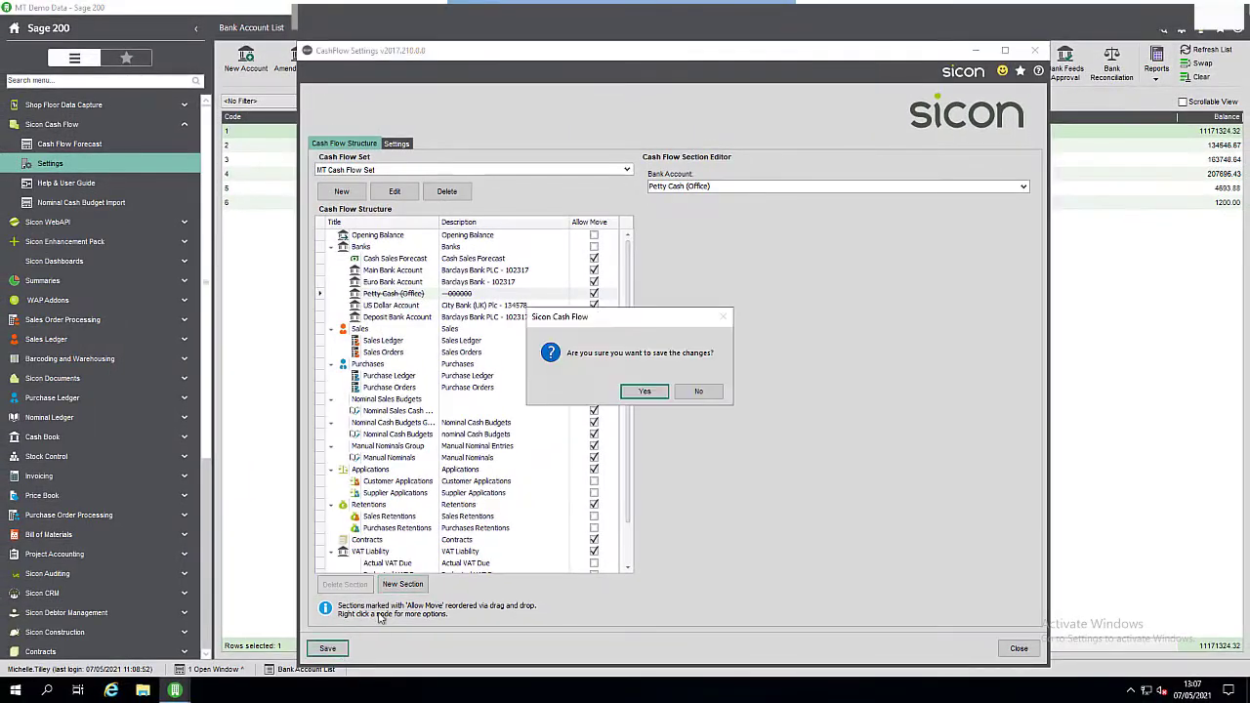
pyautogui.click(630, 393)
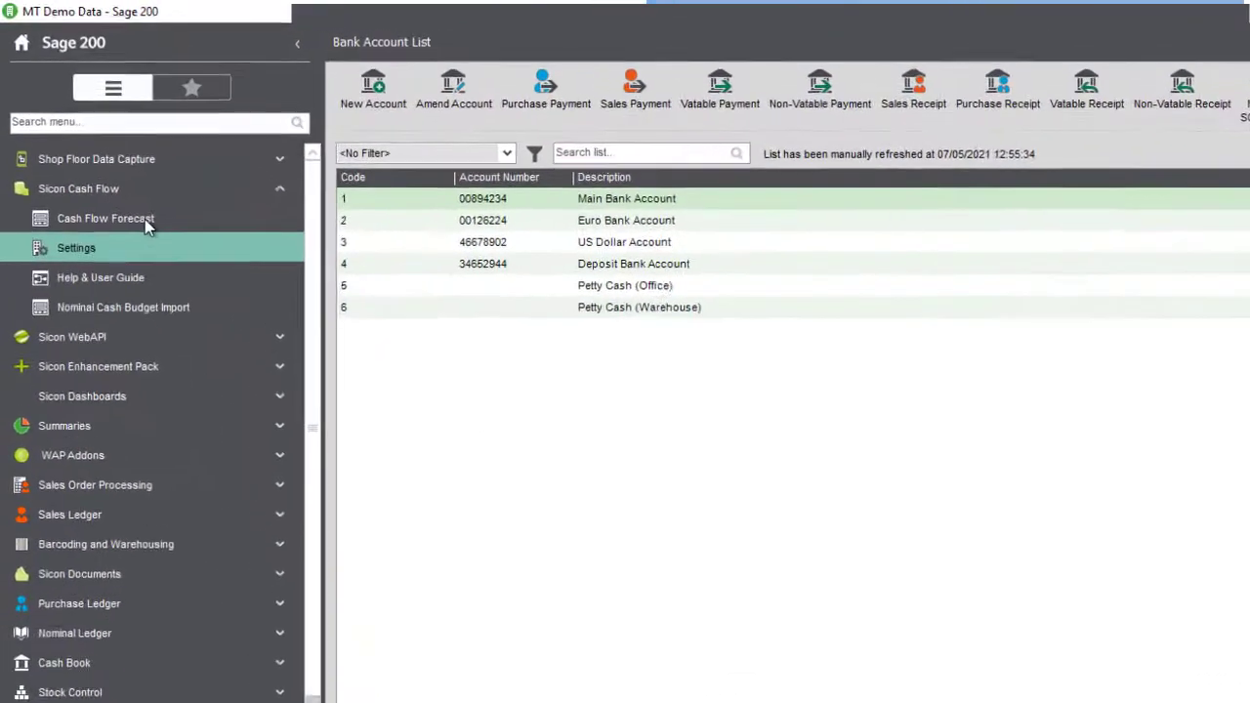
# Load the Cash Flow Forecast for MT Cash Flow Set and expand Banks to list each account.
pyautogui.click(94, 144)
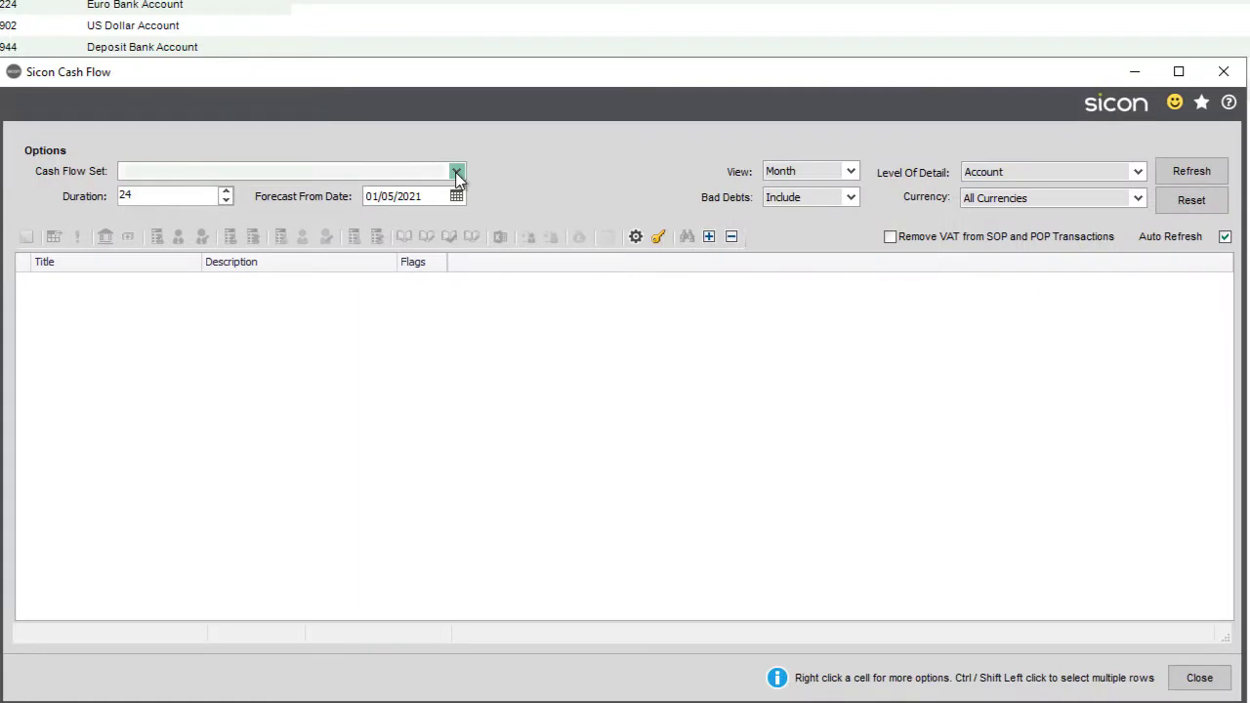
pyautogui.click(456, 174)
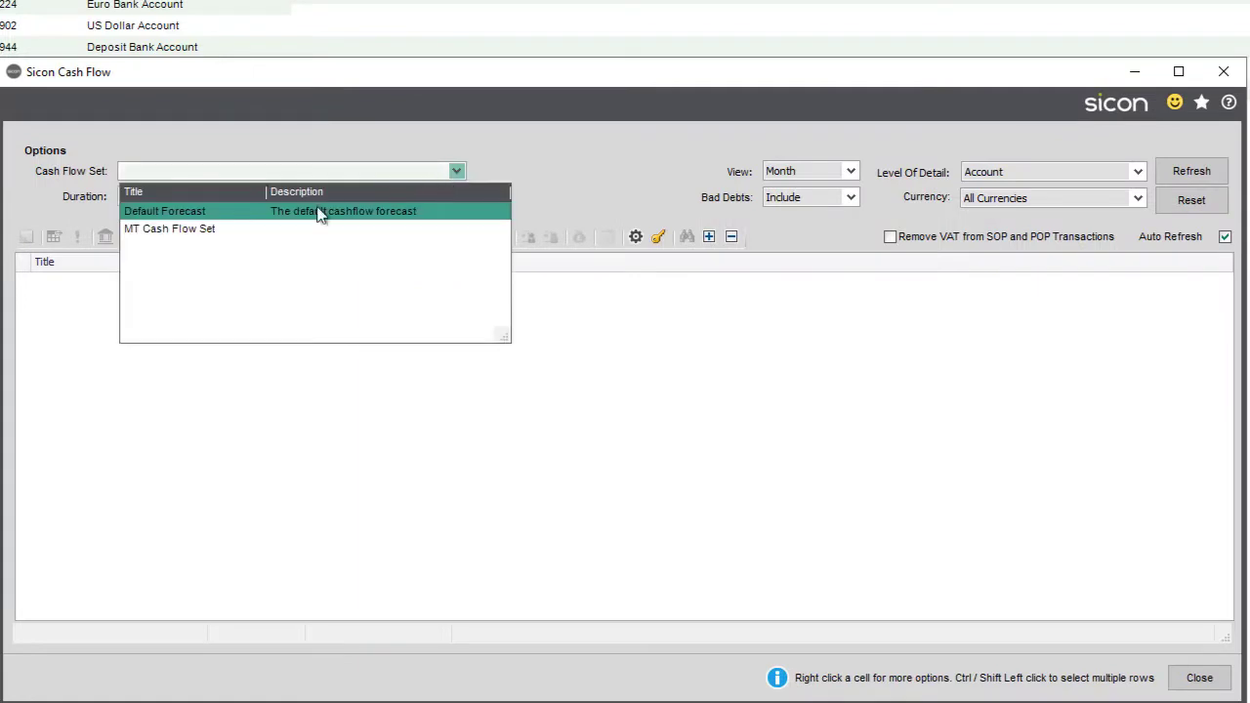
pyautogui.click(245, 232)
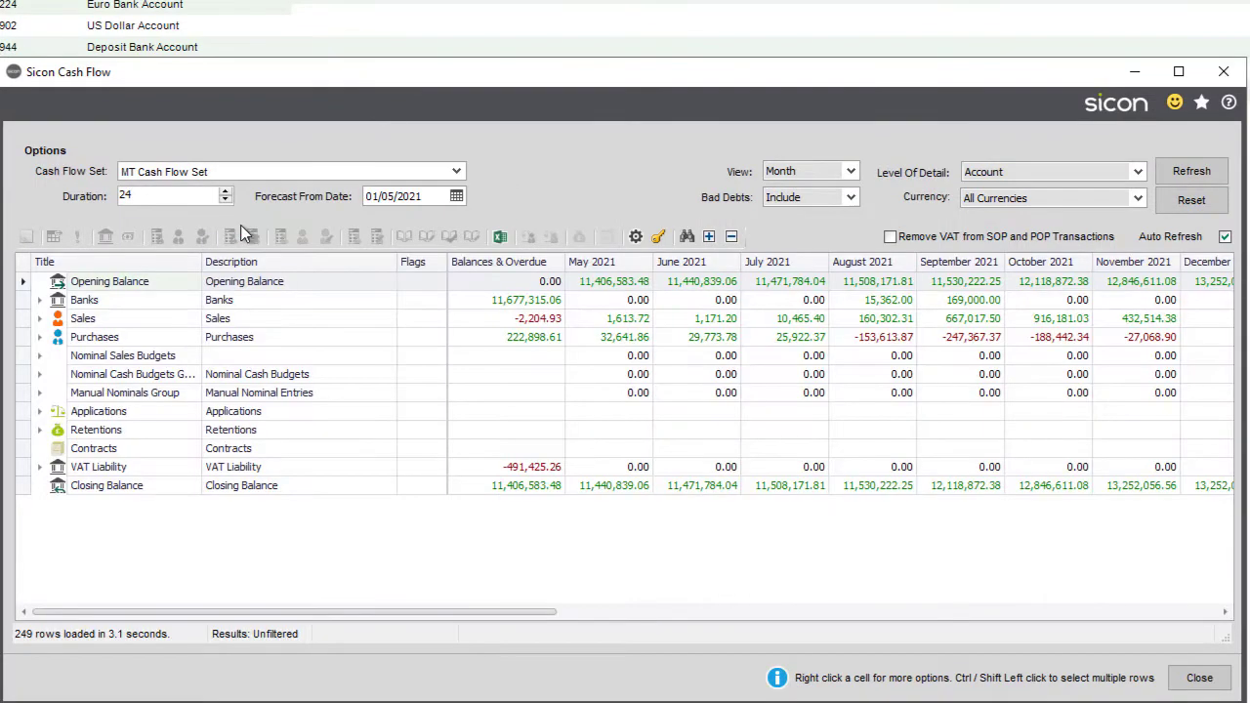
pyautogui.click(39, 300)
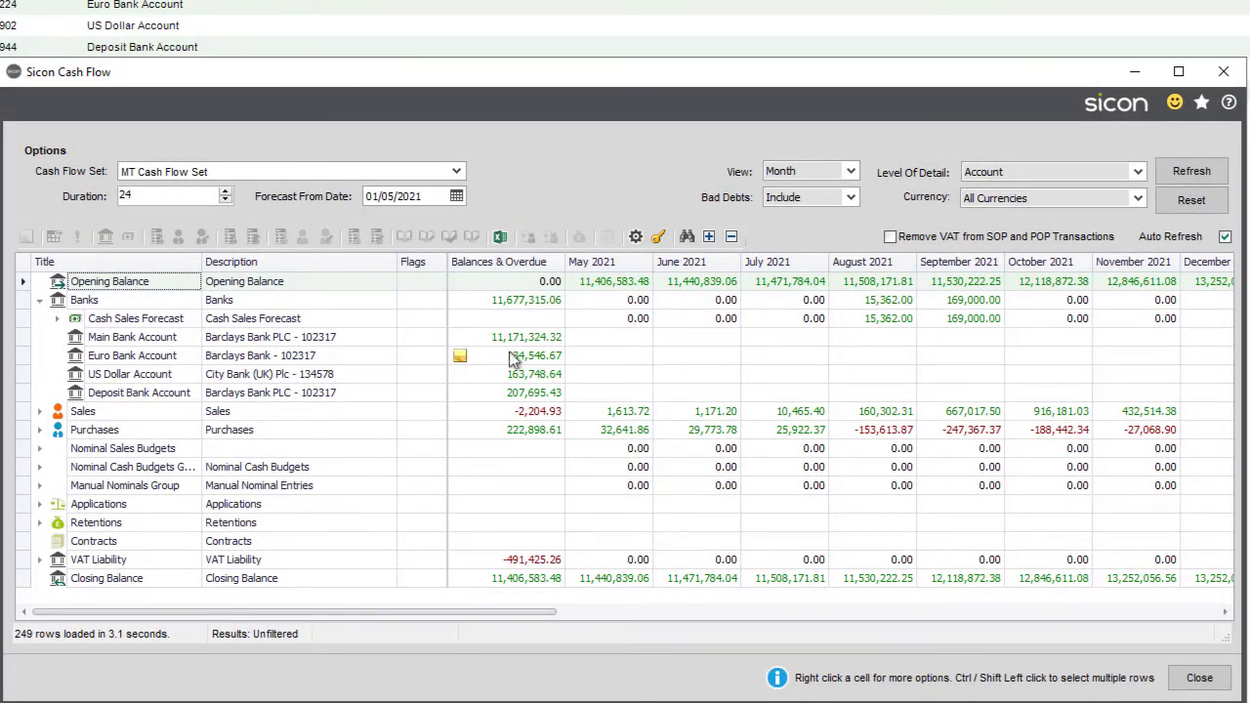
pyautogui.rightClick(552, 360)
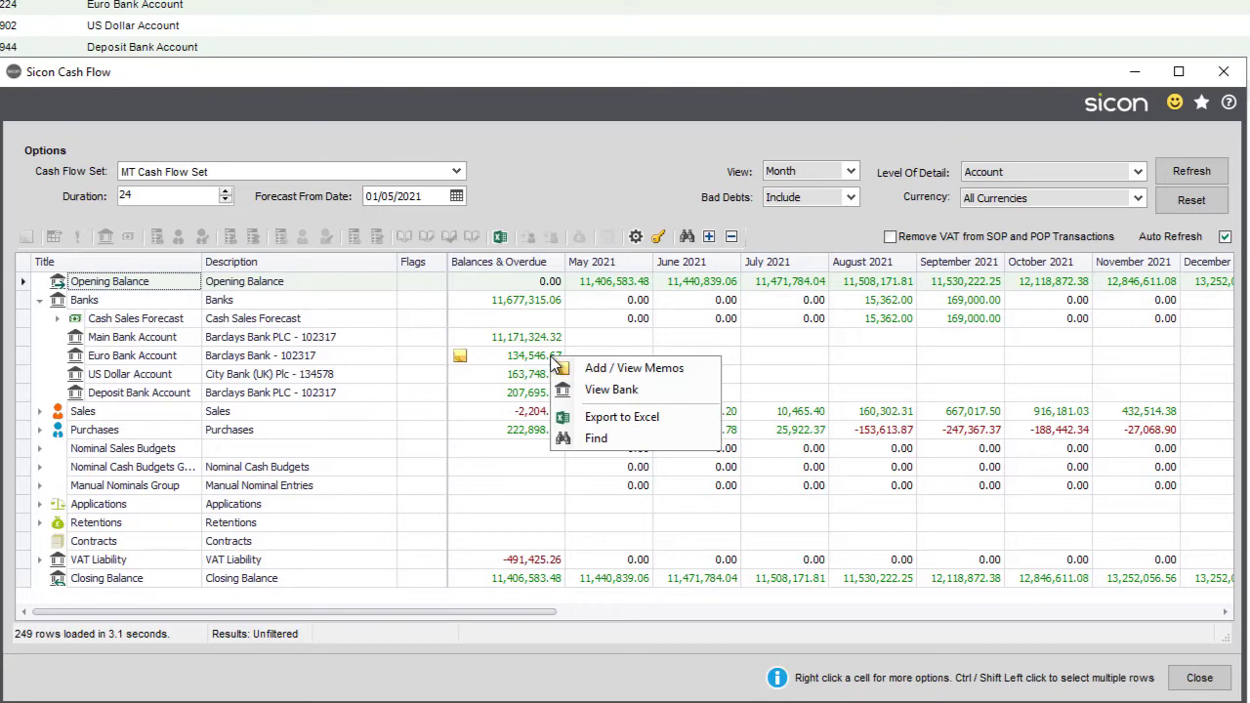
pyautogui.click(600, 370)
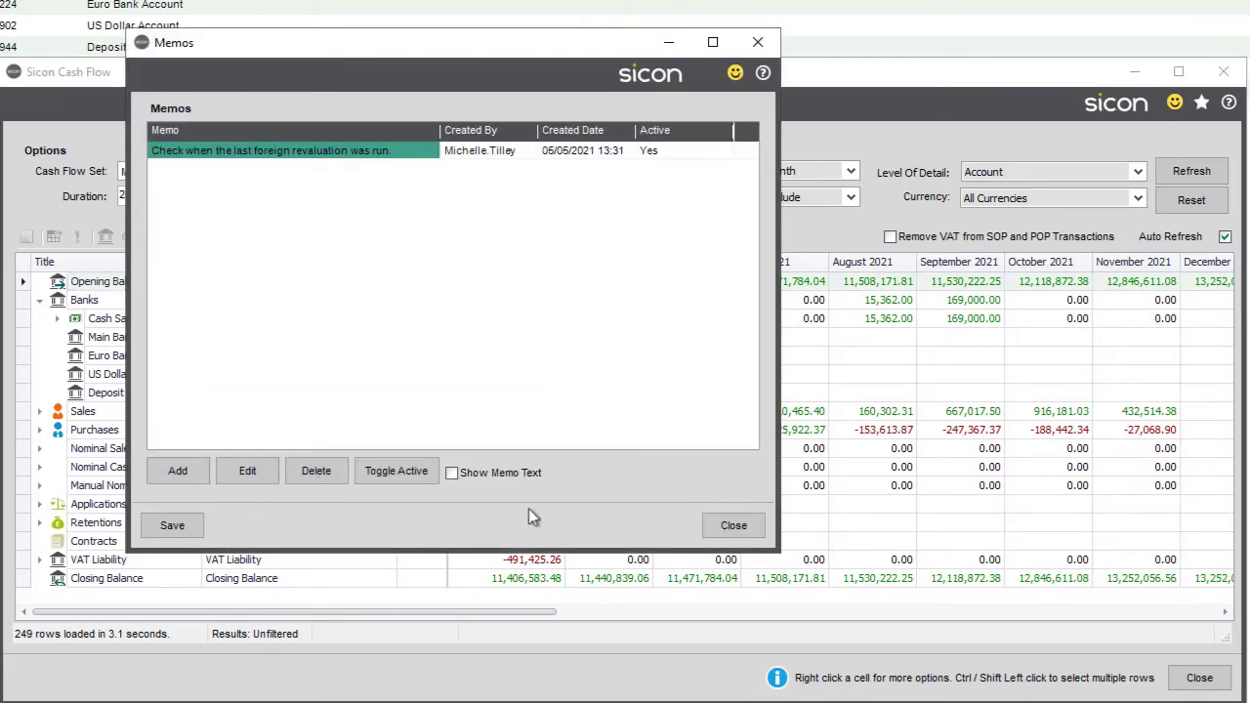
pyautogui.click(729, 528)
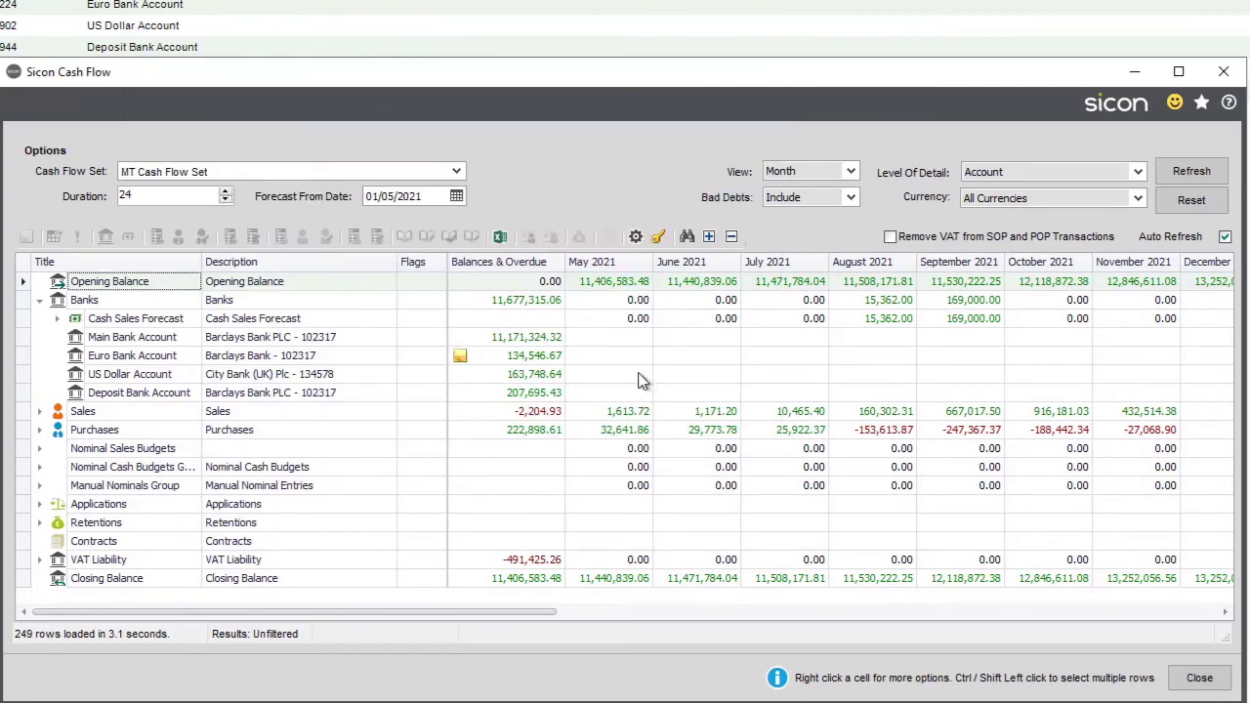
# Add a memo reading 'check balance' to the US Dollar Account through View Bank.
pyautogui.rightClick(544, 376)
pyautogui.press('Down')
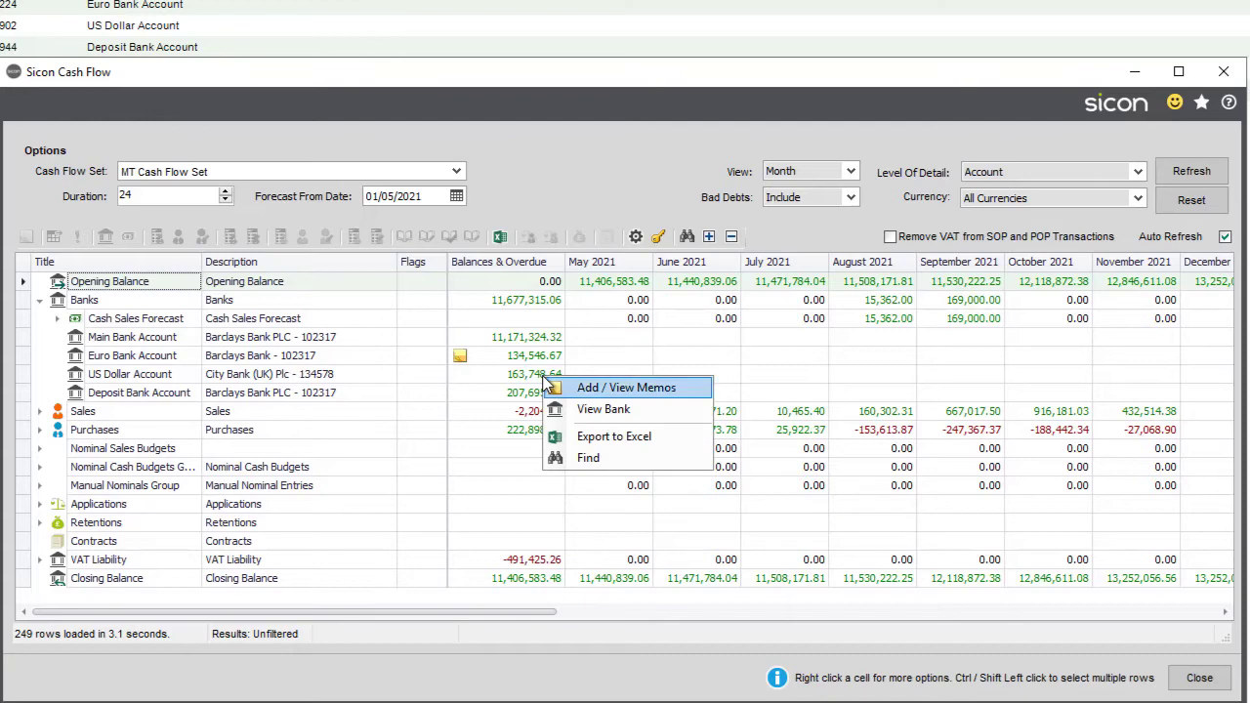
pyautogui.press('Down')
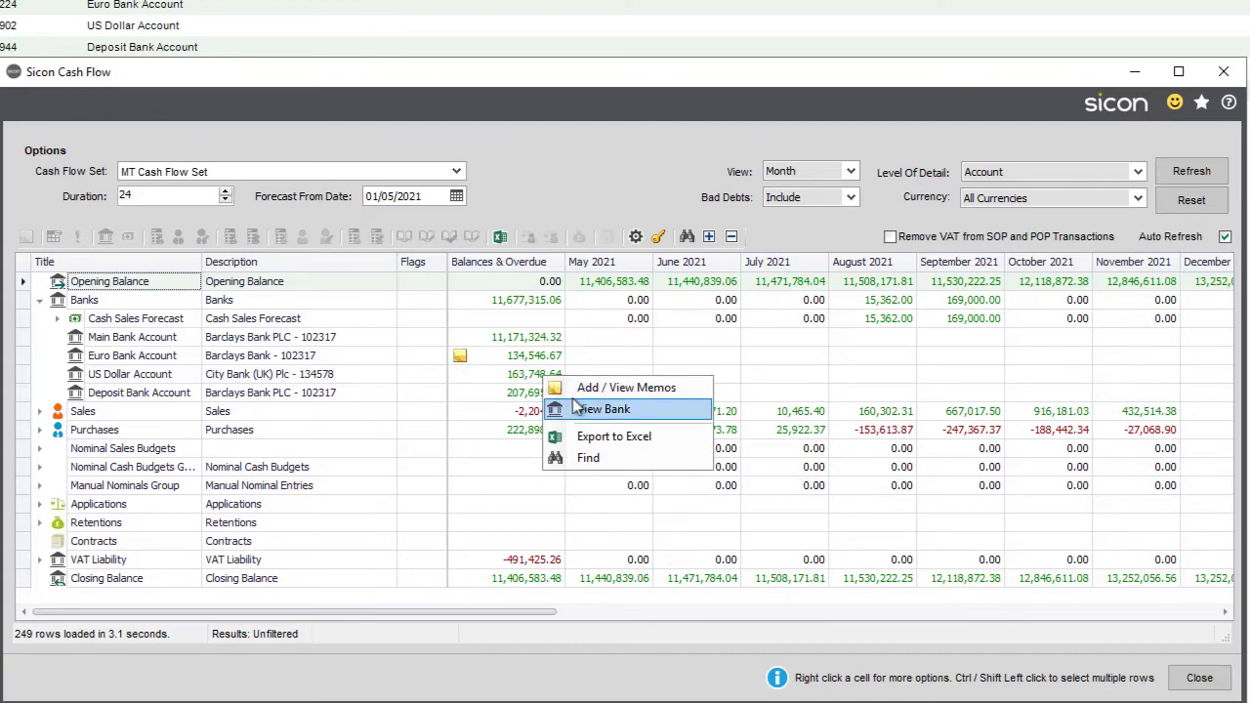
pyautogui.click(593, 418)
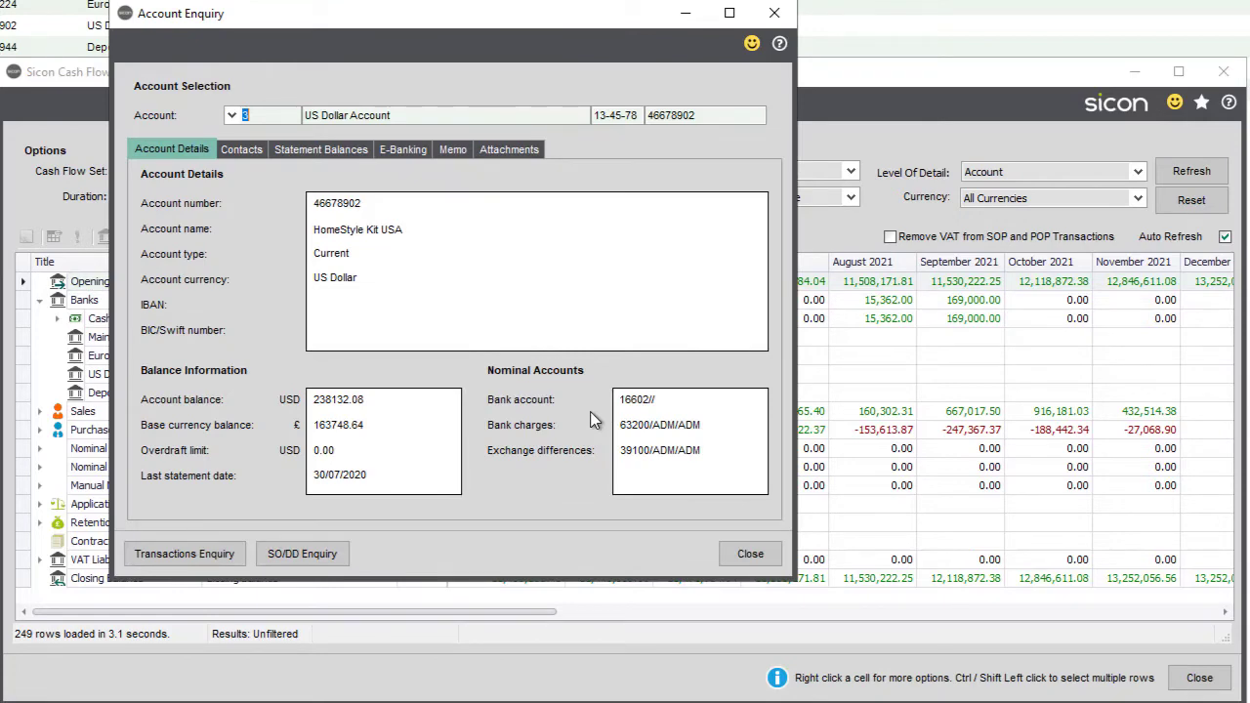
pyautogui.click(461, 148)
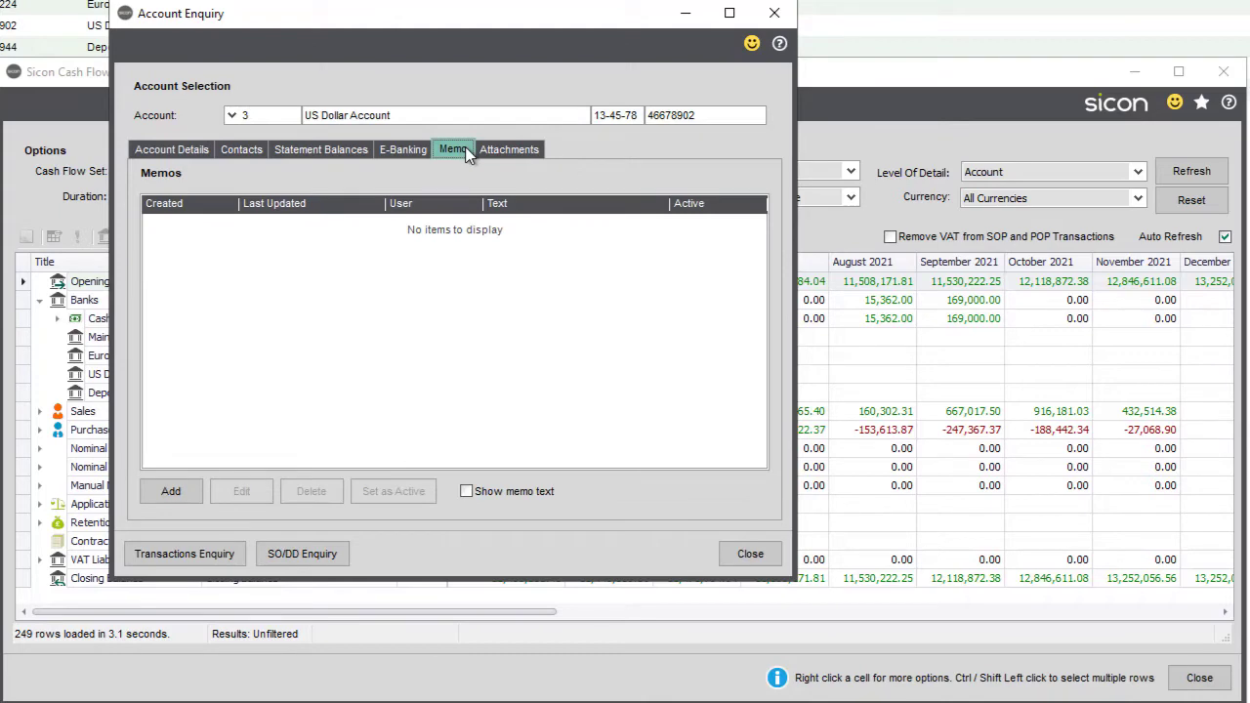
pyautogui.click(172, 492)
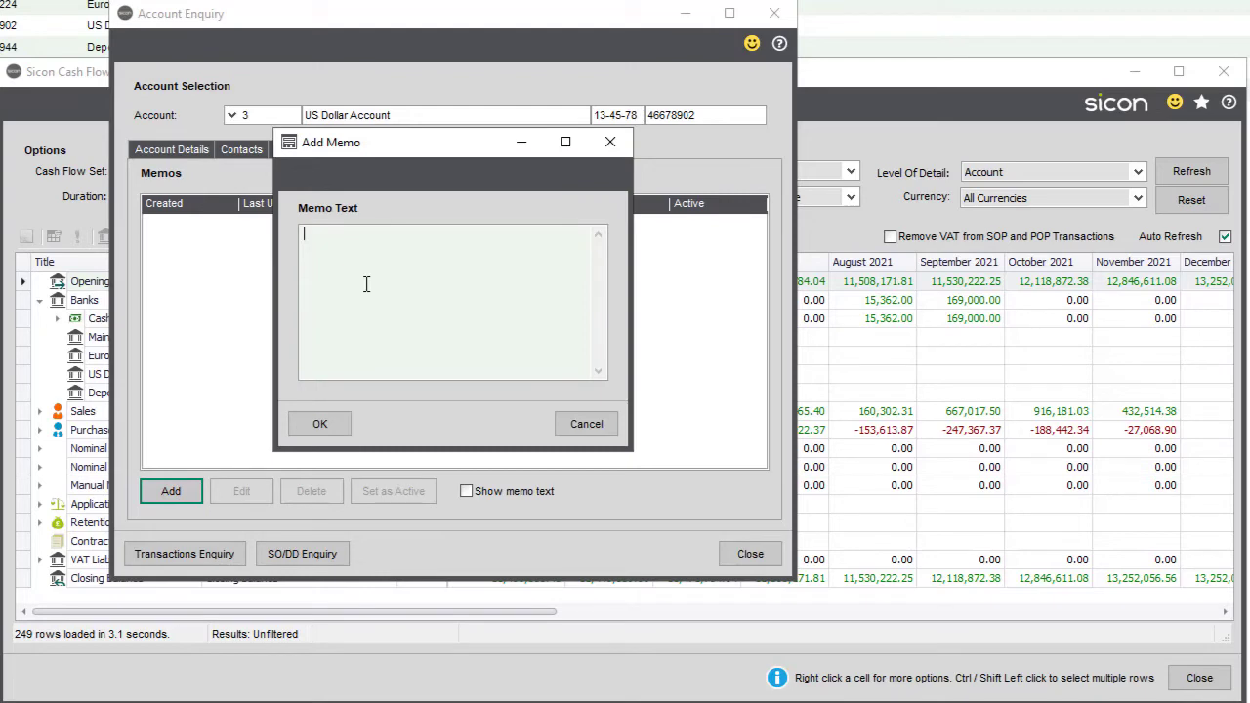
pyautogui.write('check ')
pyautogui.write('balance')
pyautogui.click(320, 424)
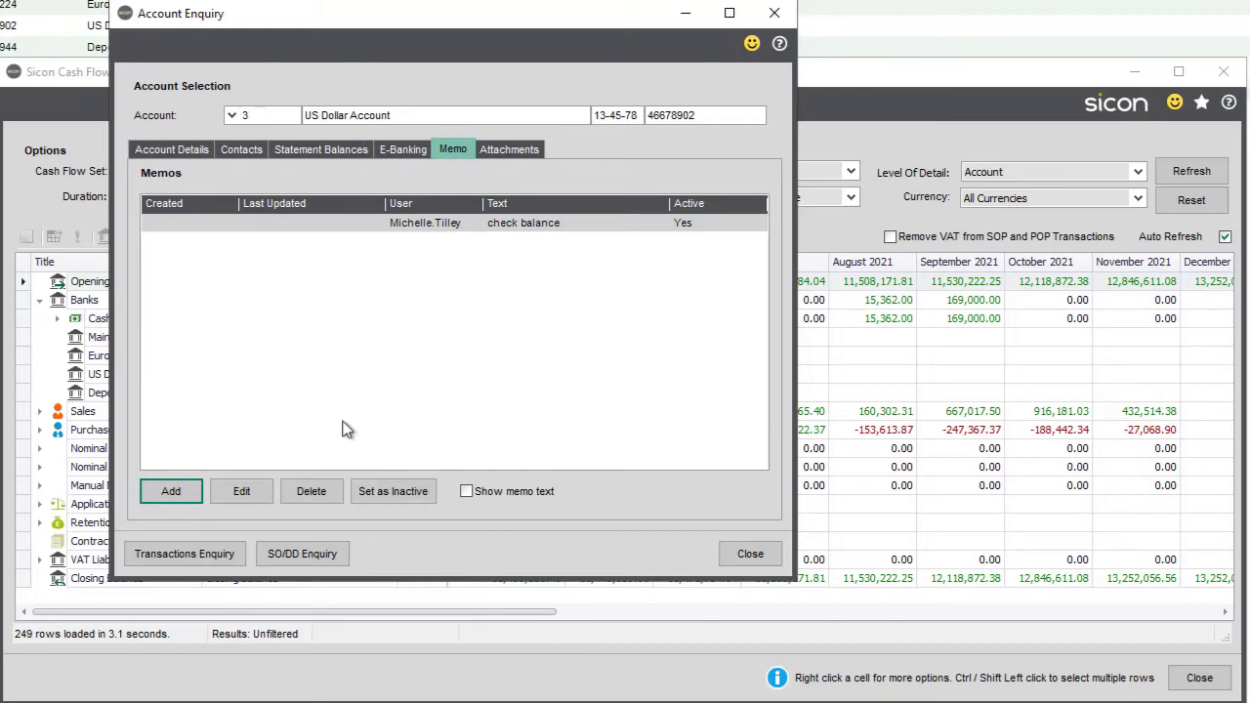
pyautogui.click(733, 554)
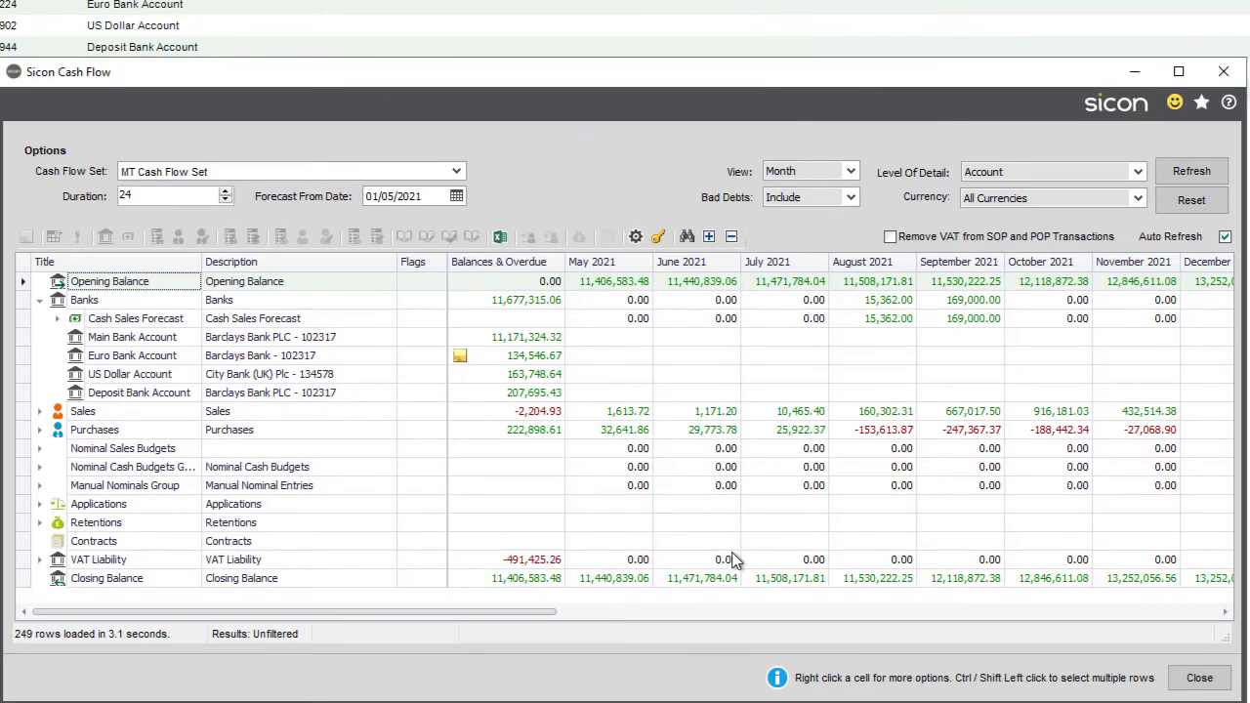
# Refresh the forecast grid so the US Dollar Account balance shows its memo flag.
pyautogui.click(1175, 174)
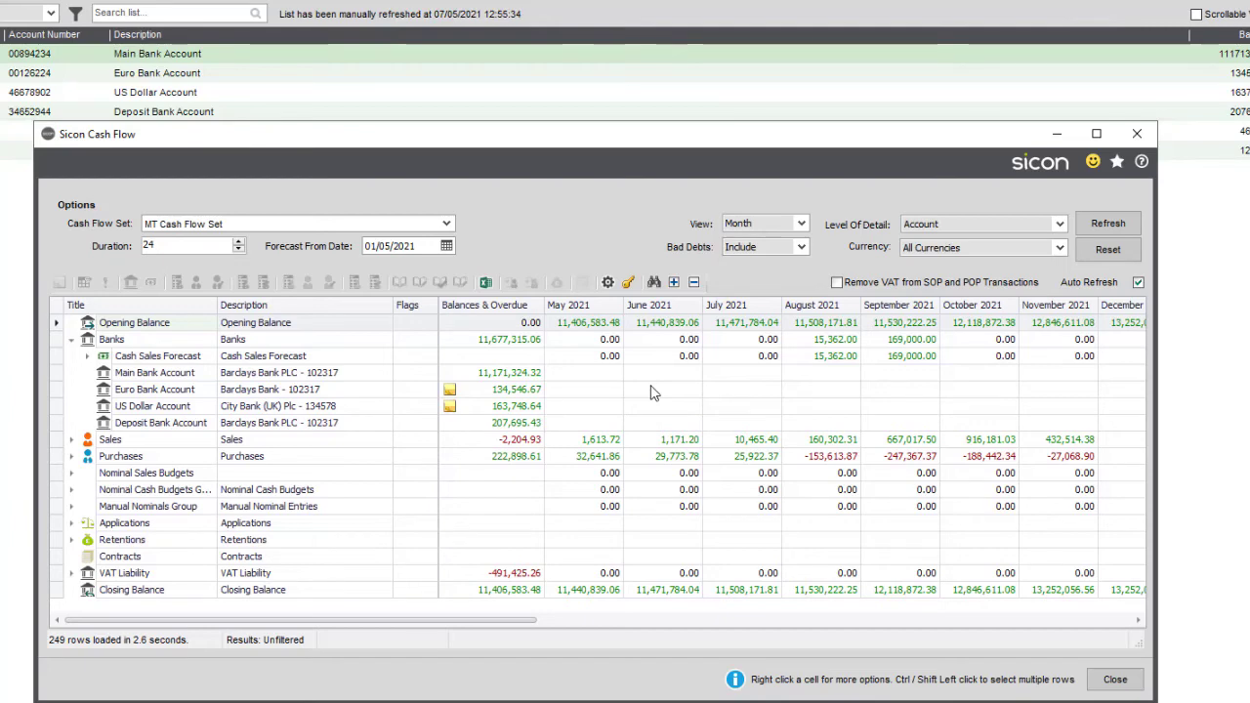
pyautogui.click(607, 283)
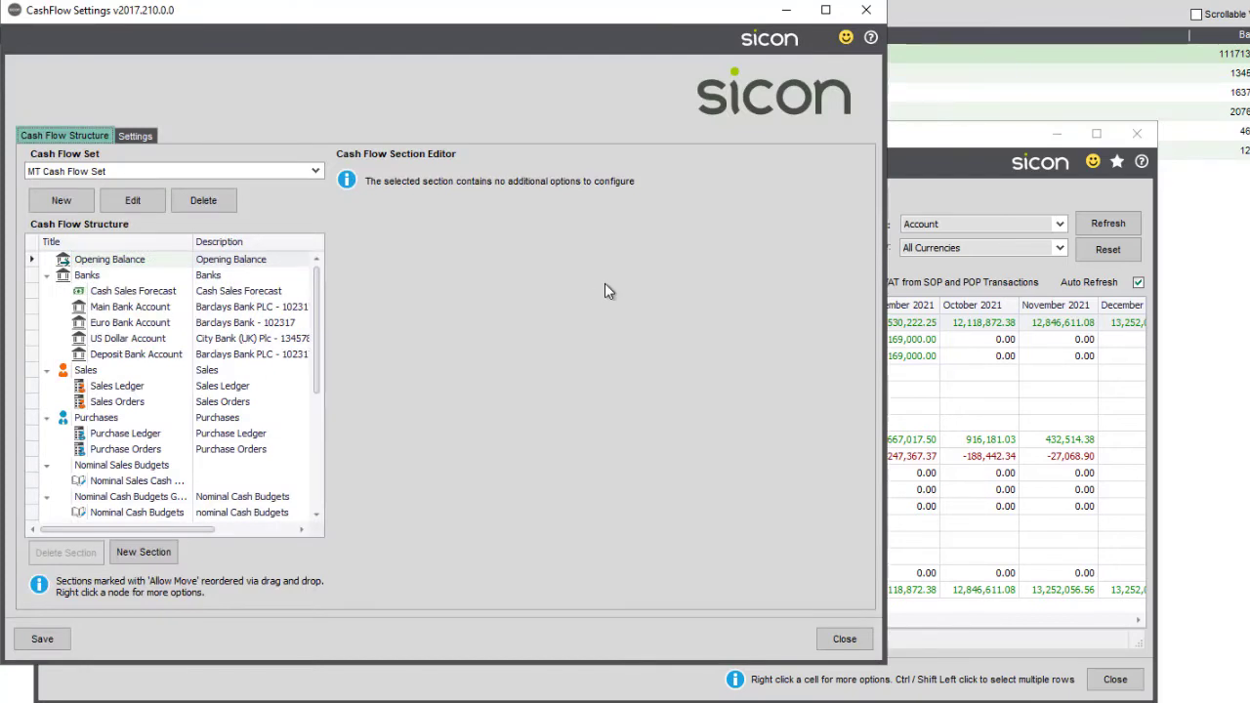
pyautogui.click(842, 639)
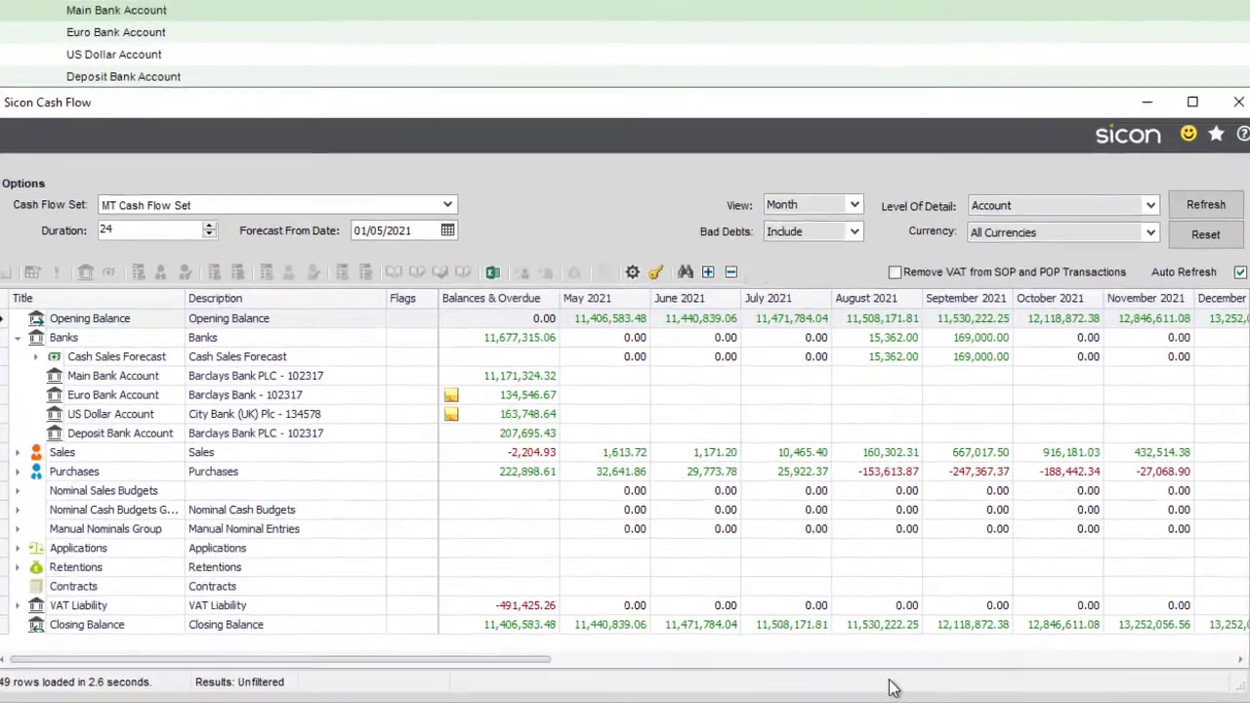